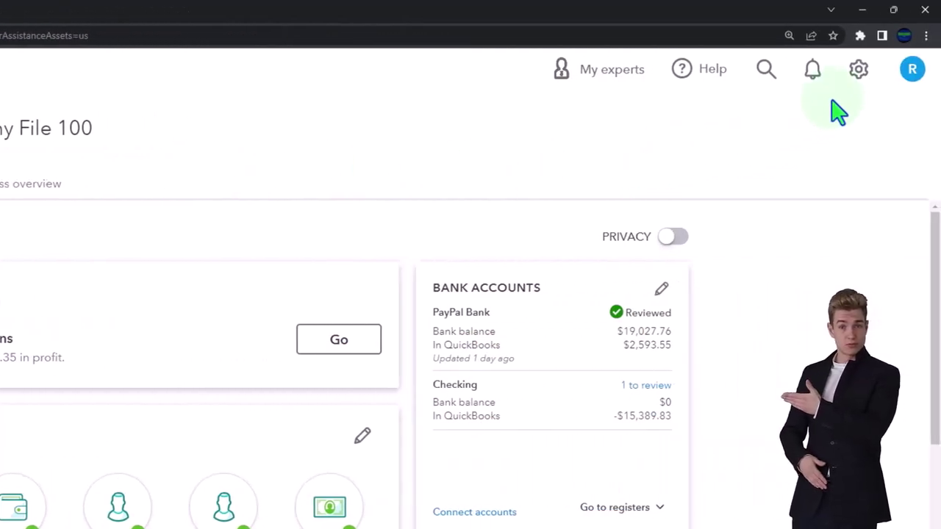
- Check the company's current view mode and the option for changing to Business view in the settings
{"action": "left_click", "coordinate": [857, 71]}
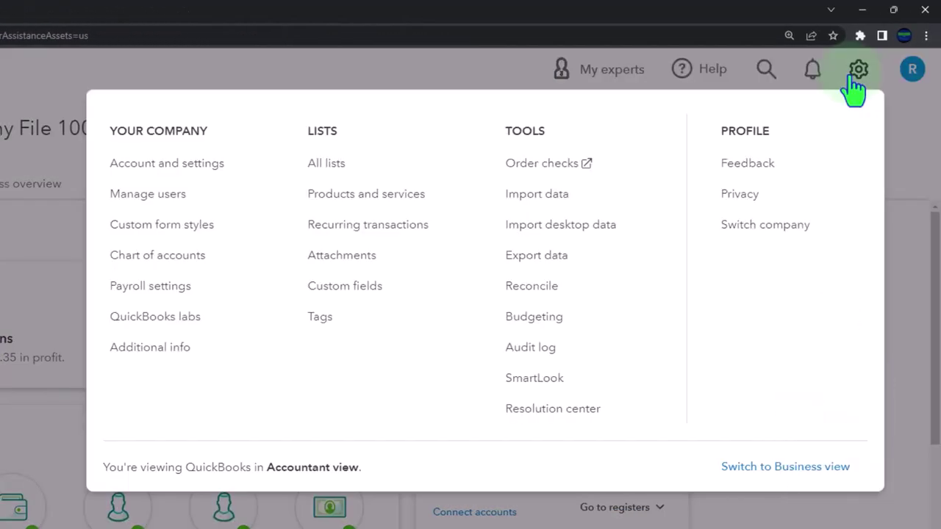
{"action": "left_click", "coordinate": [803, 474]}
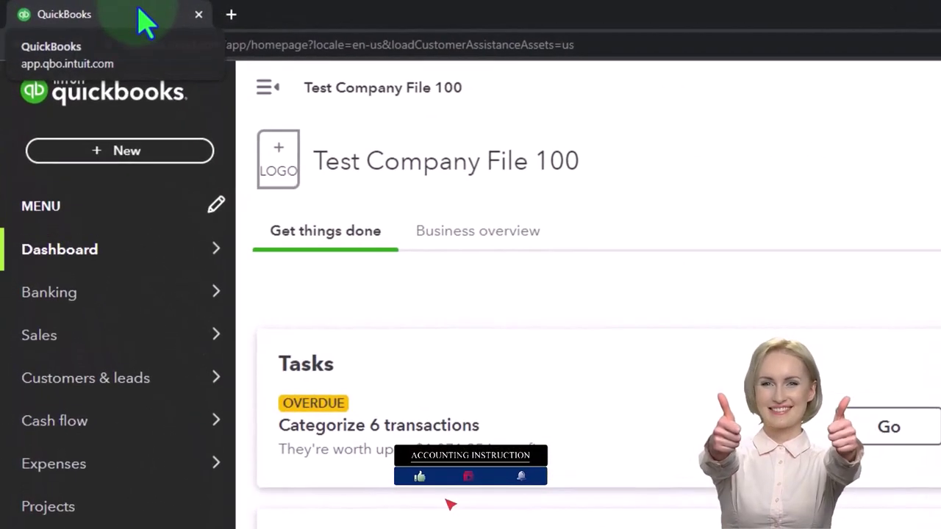
- Duplicate the QuickBooks browser tab twice so that three copies of the company file are open
{"action": "right_click", "coordinate": [140, 13]}
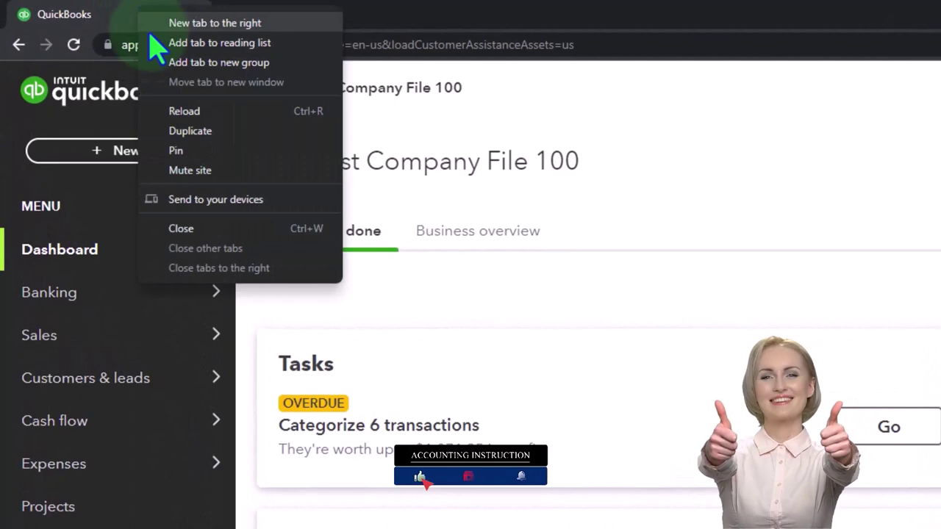
{"action": "left_click", "coordinate": [191, 131]}
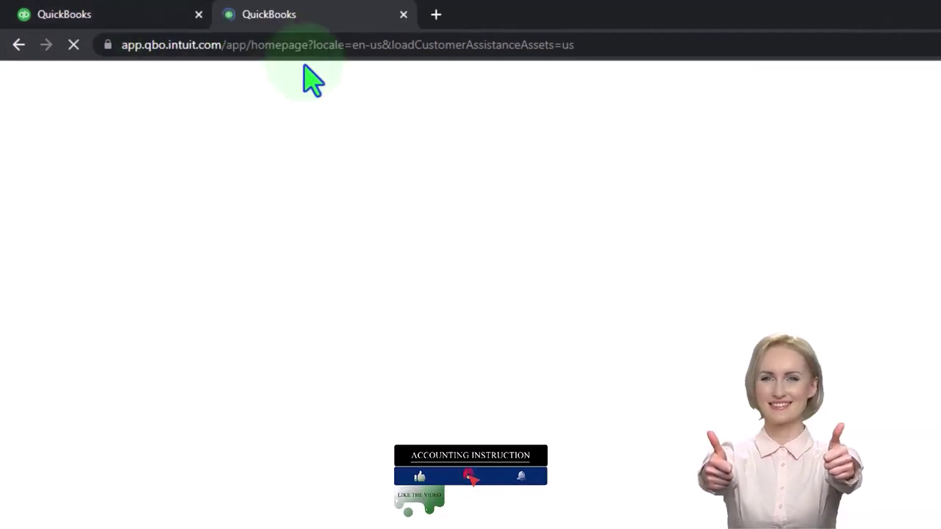
{"action": "right_click", "coordinate": [329, 18]}
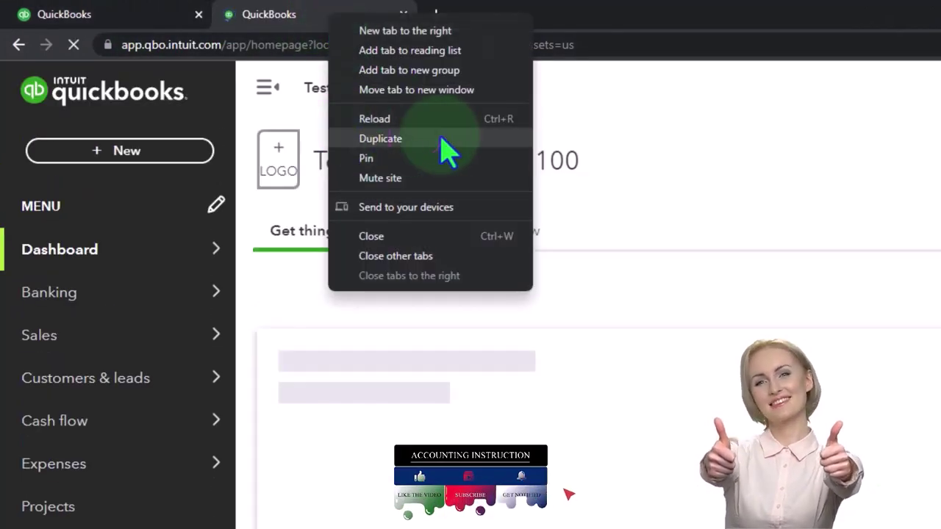
{"action": "left_click", "coordinate": [441, 140]}
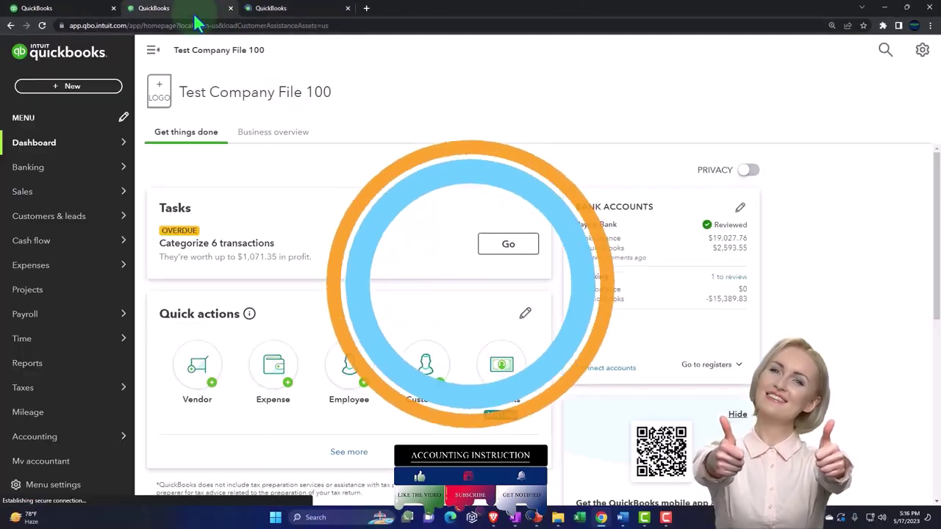
- Open the Balance Sheet report in the second browser tab and the Profit and Loss report in the third
{"action": "left_click", "coordinate": [44, 365]}
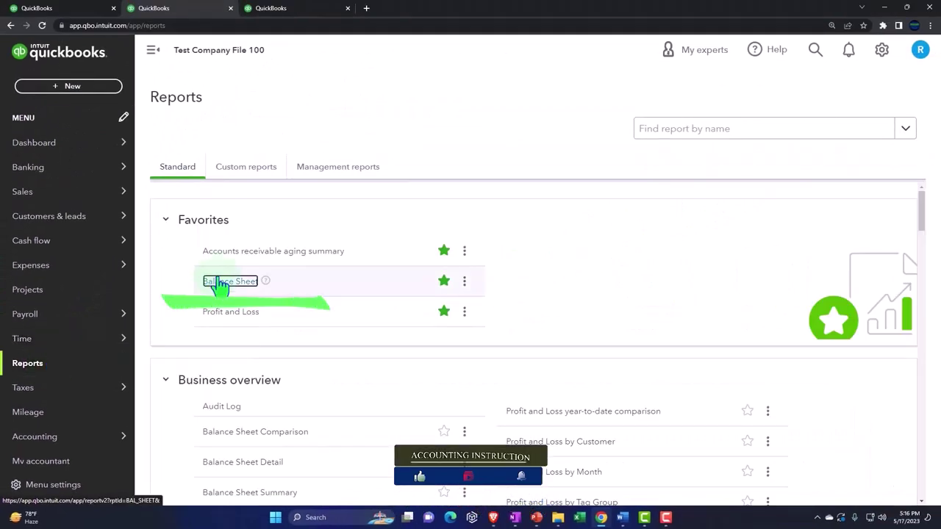
{"action": "left_click", "coordinate": [221, 283]}
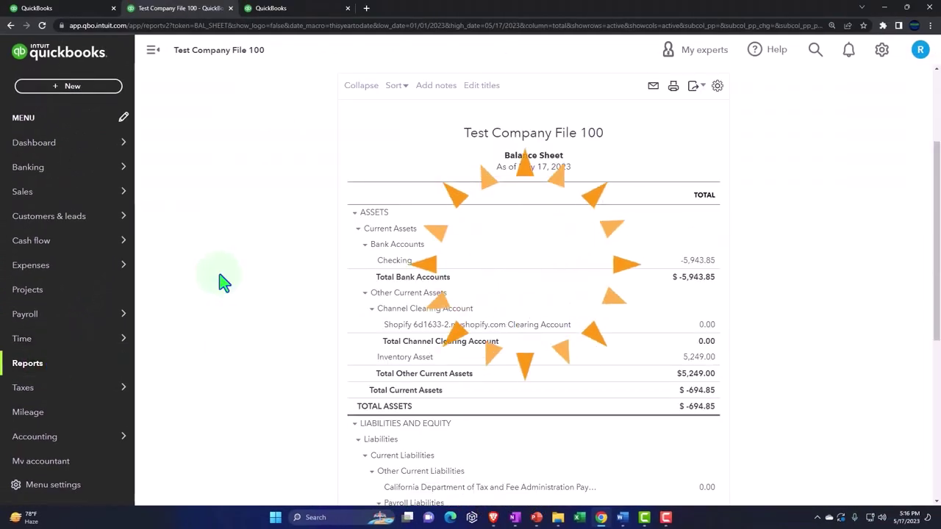
{"action": "left_click", "coordinate": [316, 11]}
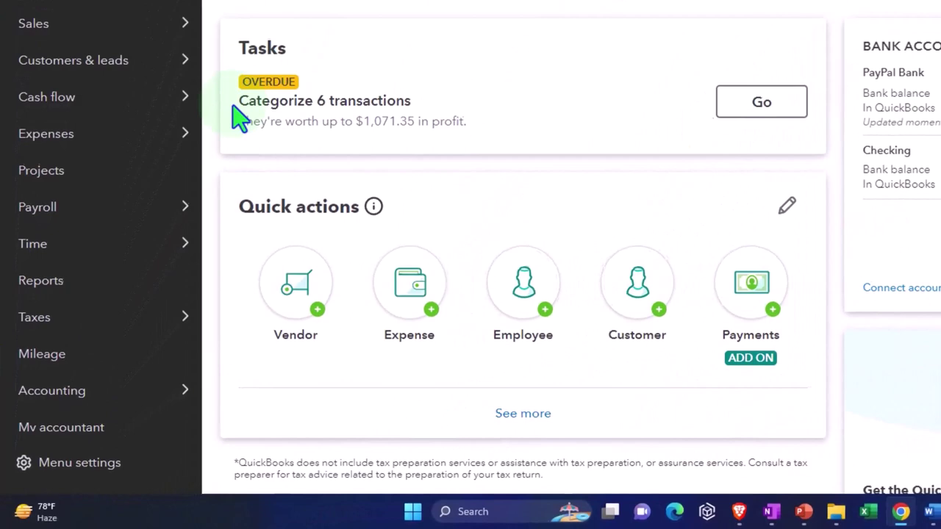
{"action": "mouse_move", "coordinate": [109, 345]}
{"action": "left_click", "coordinate": [74, 275]}
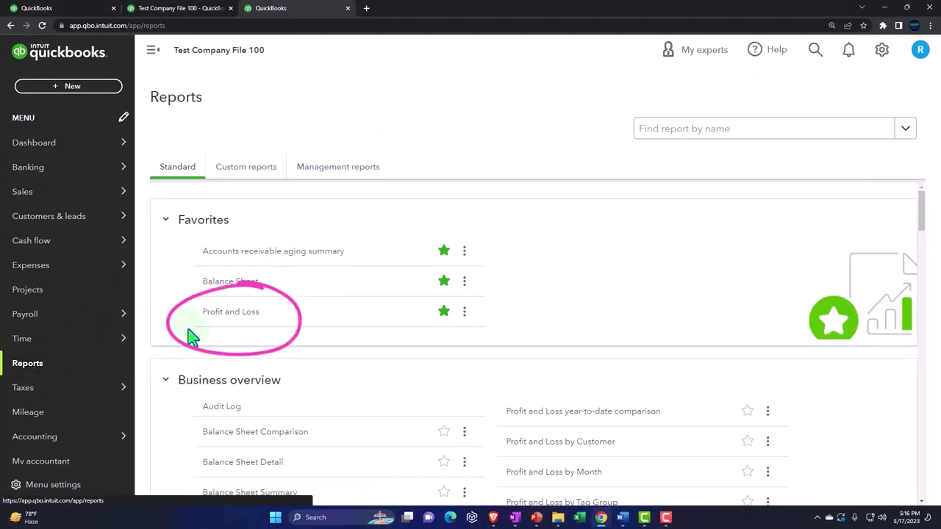
{"action": "left_click", "coordinate": [213, 316]}
{"action": "scroll", "coordinate": [214, 326], "scroll_direction": "down", "scroll_amount": 3}
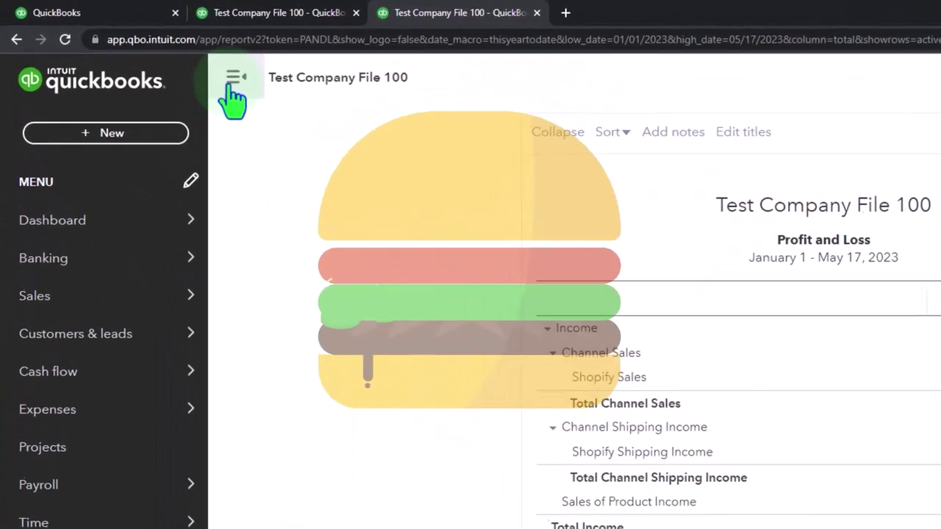
- Collapse the navigation menu and run the Profit and Loss report for 01/01/2023 to 12/31/2023
{"action": "left_click", "coordinate": [180, 59]}
{"action": "scroll", "coordinate": [294, 250], "scroll_direction": "up", "scroll_amount": 5}
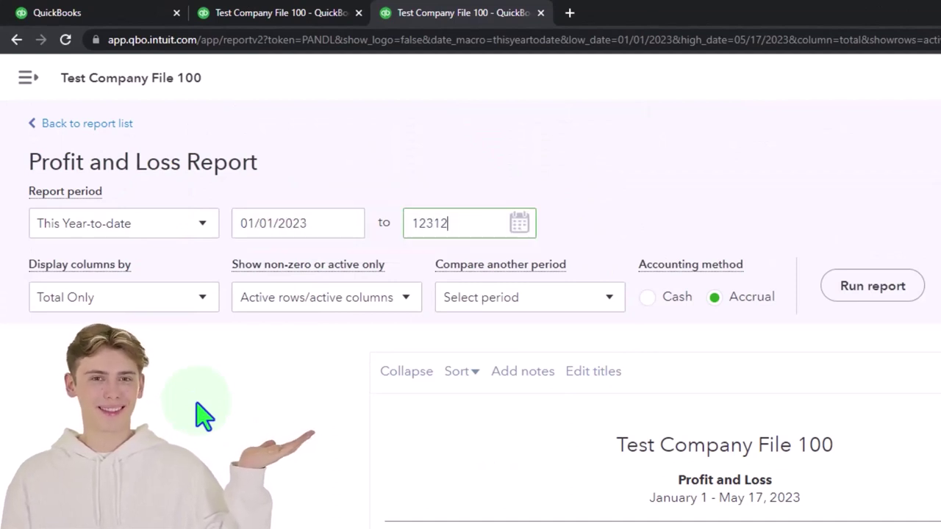
{"action": "left_click", "coordinate": [872, 286]}
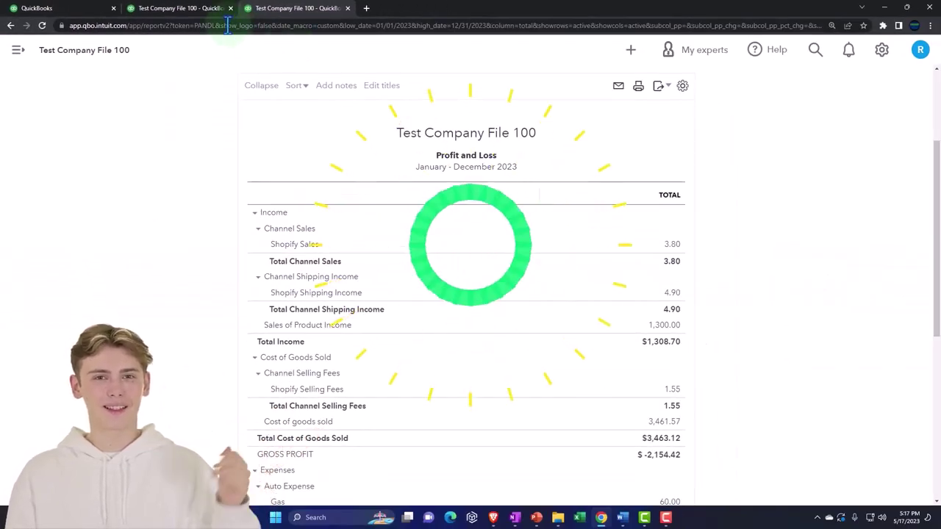
- In the Balance Sheet tab, collapse the navigation menu and run the report for 01/01/2023 to 12/31/2023
{"action": "left_click", "coordinate": [192, 10]}
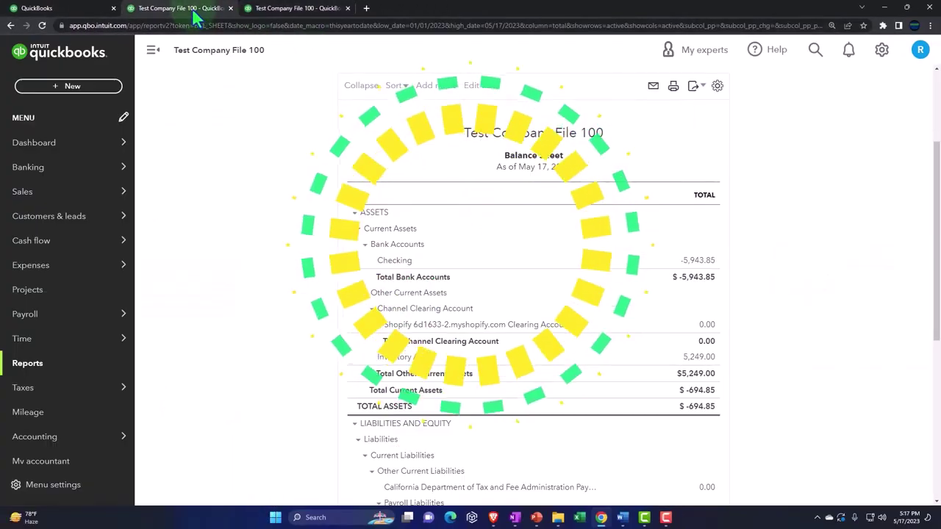
{"action": "left_click", "coordinate": [165, 58]}
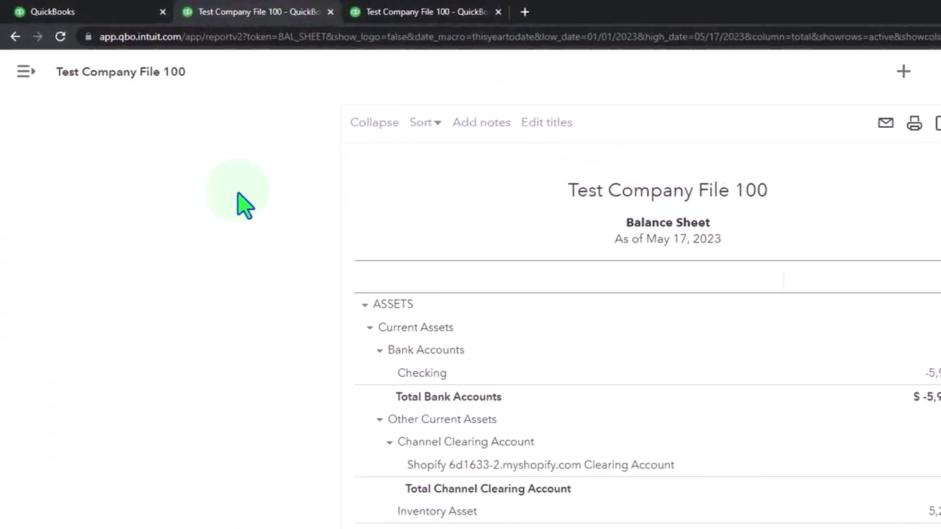
{"action": "scroll", "coordinate": [253, 206], "scroll_direction": "up", "scroll_amount": 3}
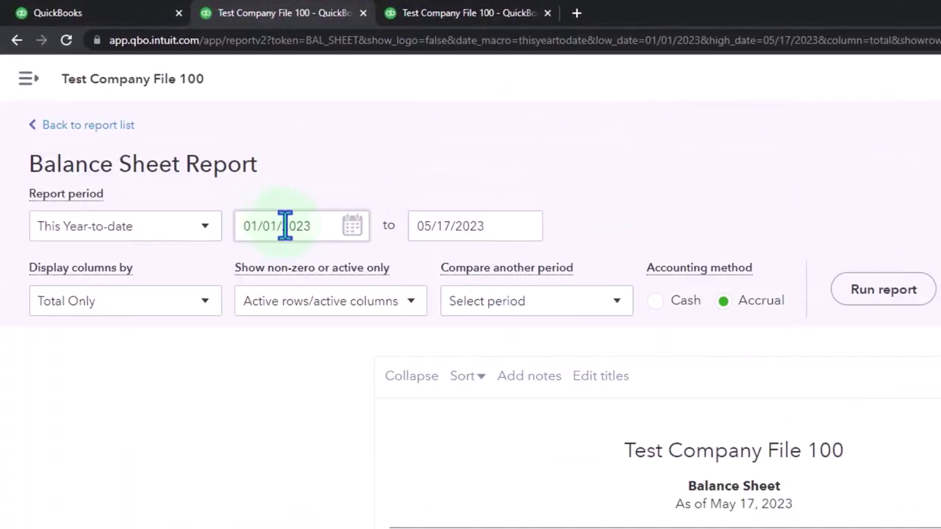
{"action": "left_click_drag", "start_coordinate": [326, 230], "coordinate": [241, 226]}
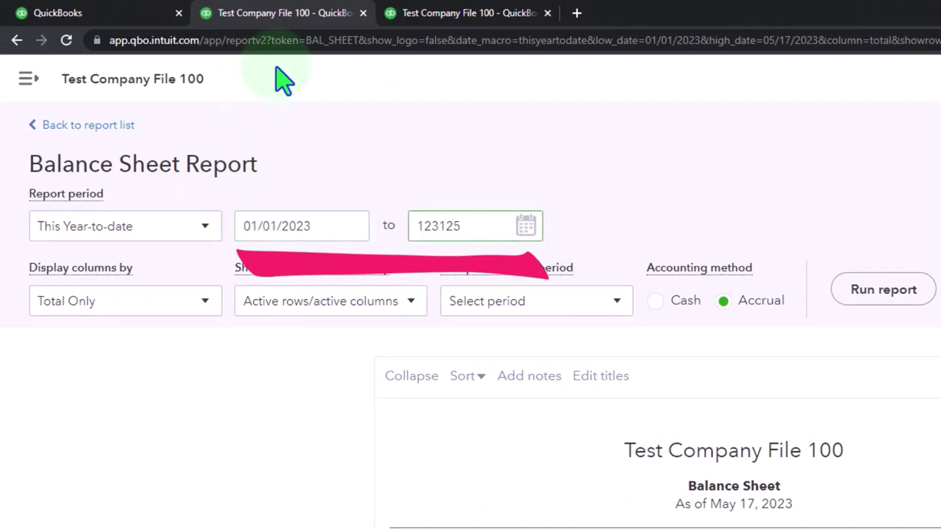
{"action": "left_click", "coordinate": [884, 308]}
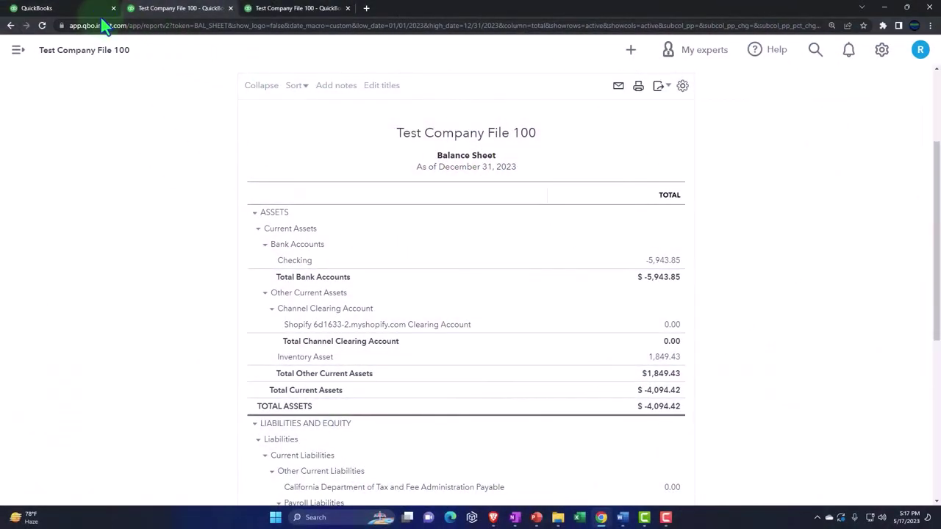
- Open the Mileage page in the first browser tab and skip the automatic tracking introduction
{"action": "left_click", "coordinate": [94, 10]}
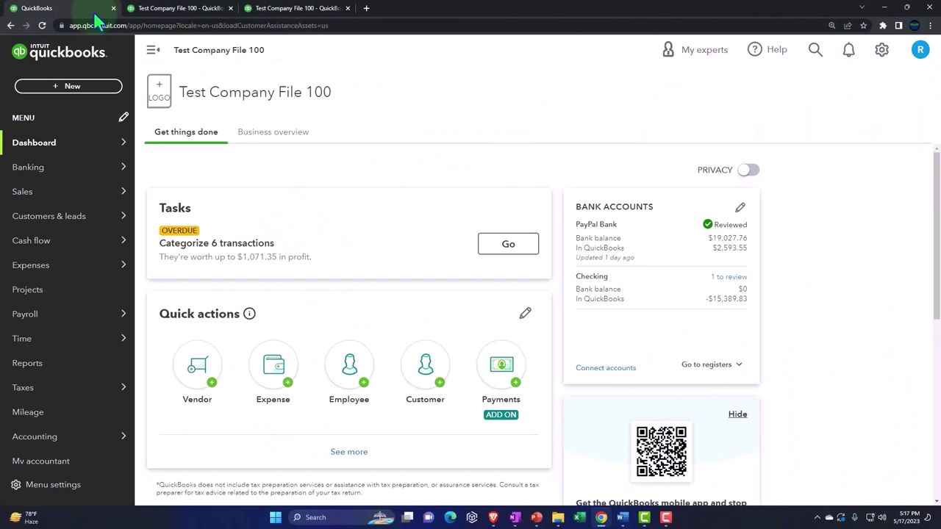
{"action": "mouse_move", "coordinate": [73, 394]}
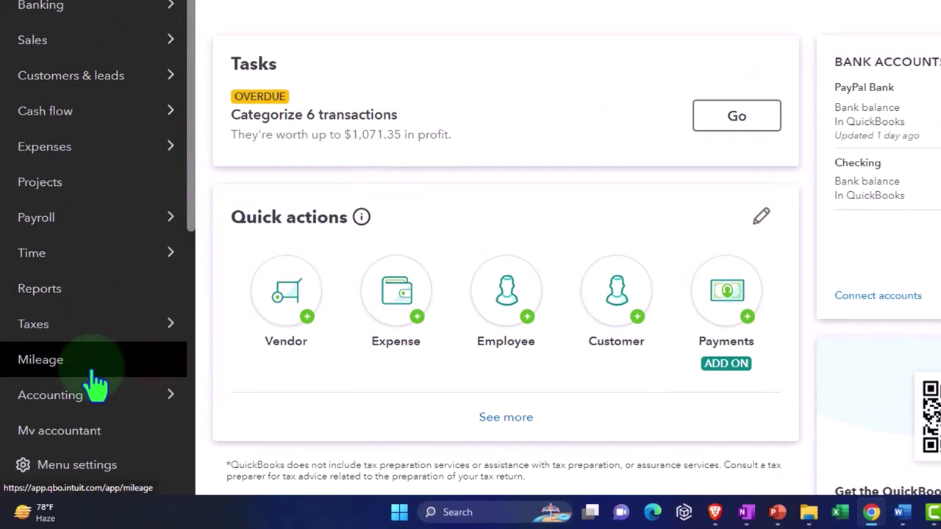
{"action": "left_click", "coordinate": [91, 372]}
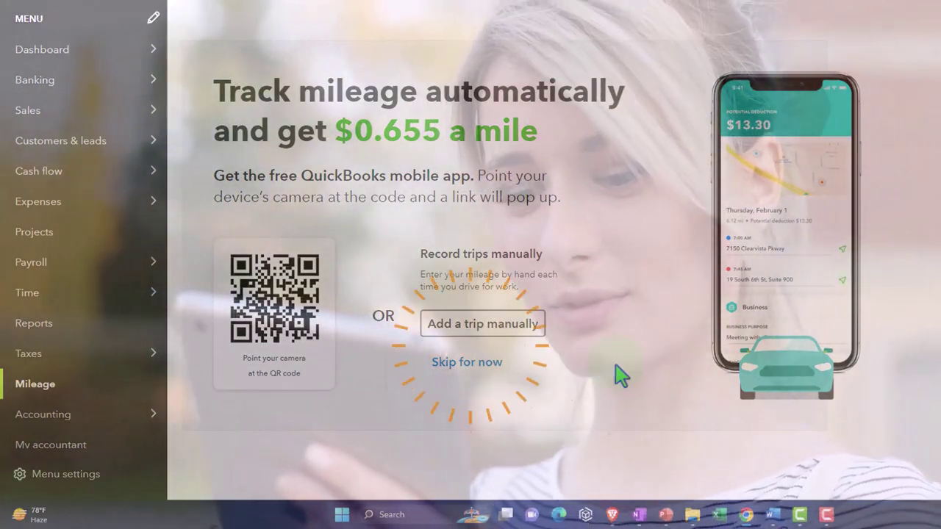
{"action": "left_click", "coordinate": [489, 363]}
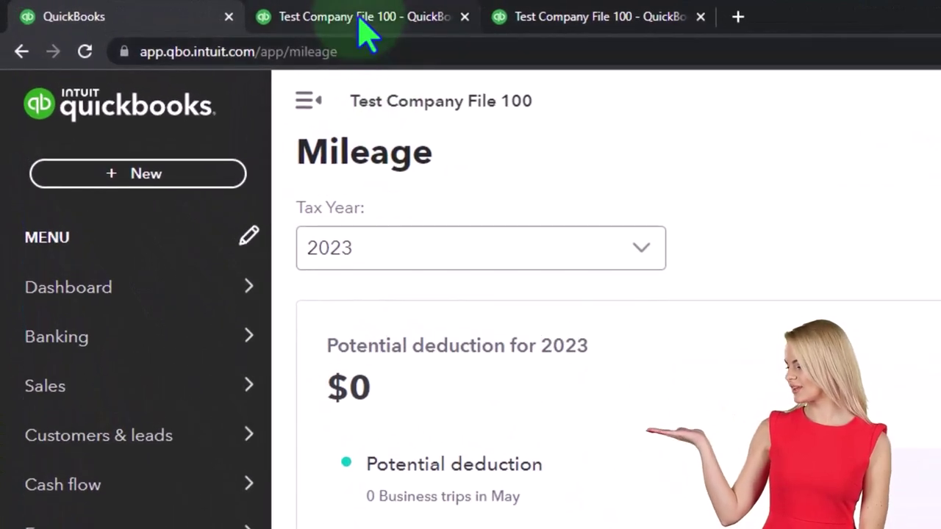
- Examine the auto expense accounts in the Profit and Loss report
{"action": "left_click", "coordinate": [365, 33]}
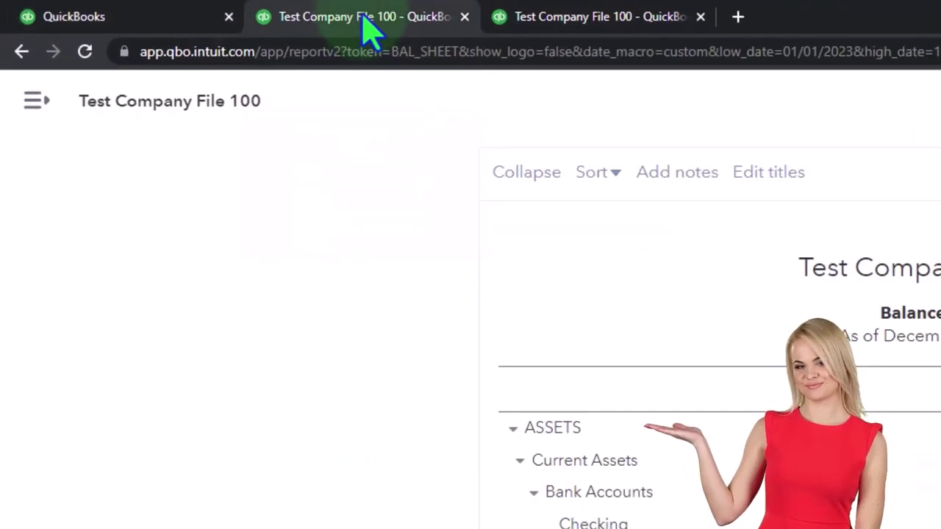
{"action": "left_click", "coordinate": [548, 18]}
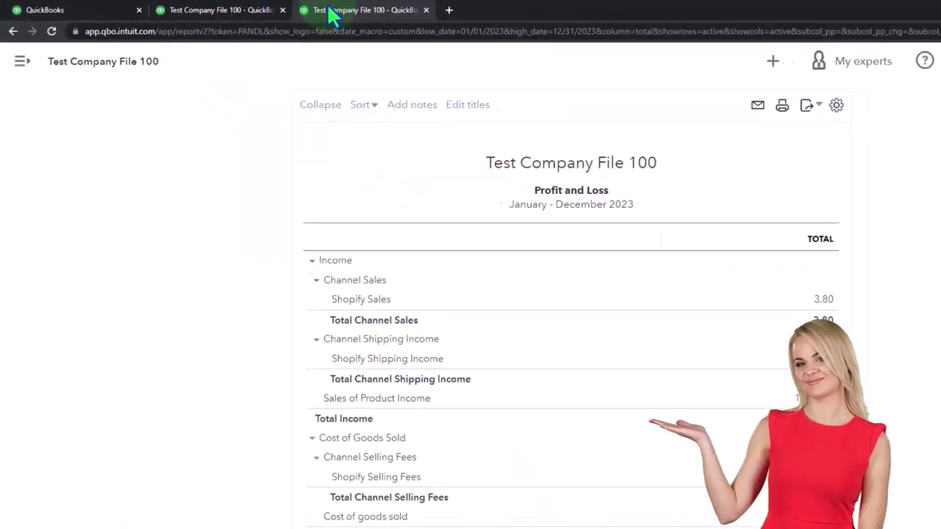
{"action": "key", "text": "ctrl+plus"}
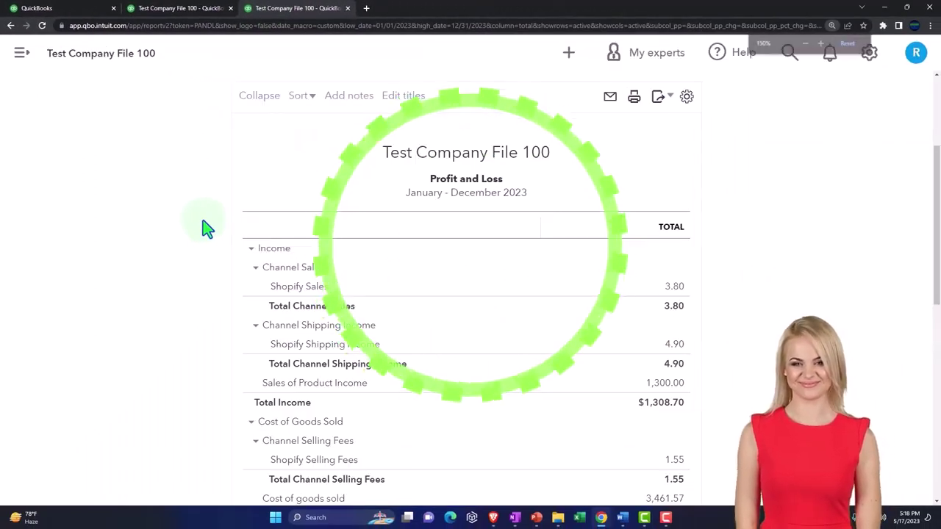
{"action": "scroll", "coordinate": [205, 229], "scroll_direction": "down", "scroll_amount": 5}
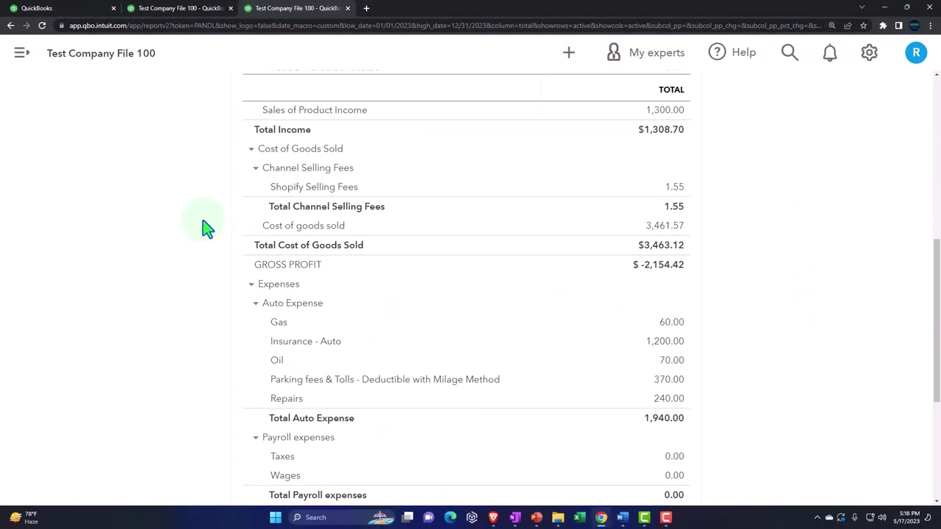
{"action": "scroll", "coordinate": [205, 229], "scroll_direction": "down", "scroll_amount": 2}
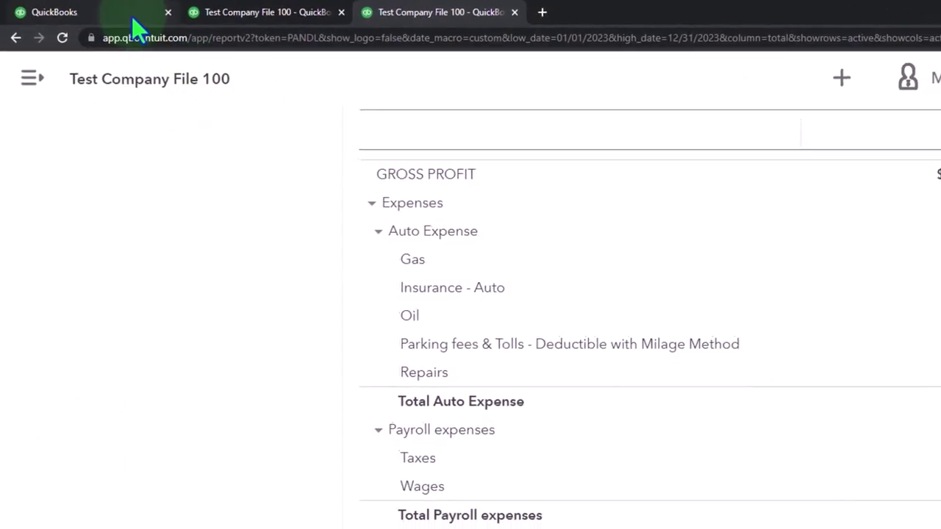
- Return to the Mileage page, collapse its navigation menu, and review the 2023 deduction summary and trip list
{"action": "left_click", "coordinate": [136, 15]}
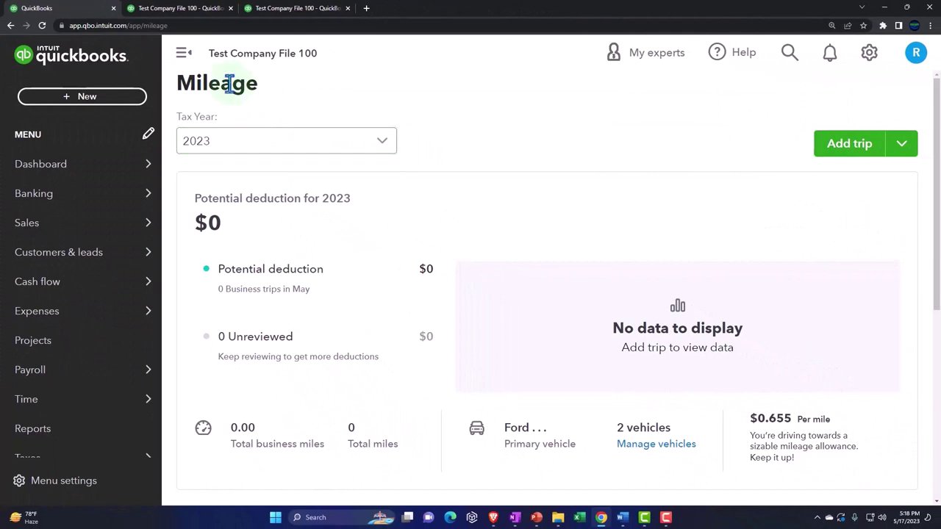
{"action": "left_click", "coordinate": [183, 53]}
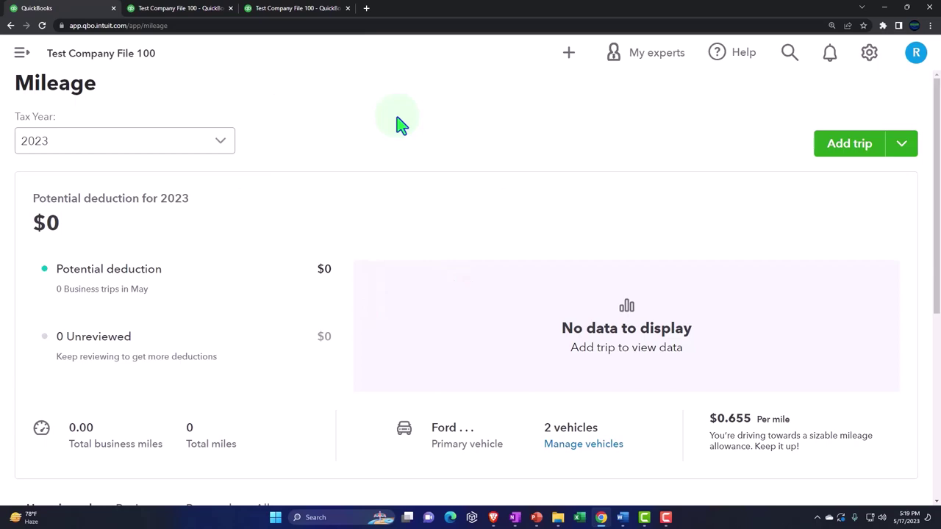
{"action": "key", "text": "ctrl+minus"}
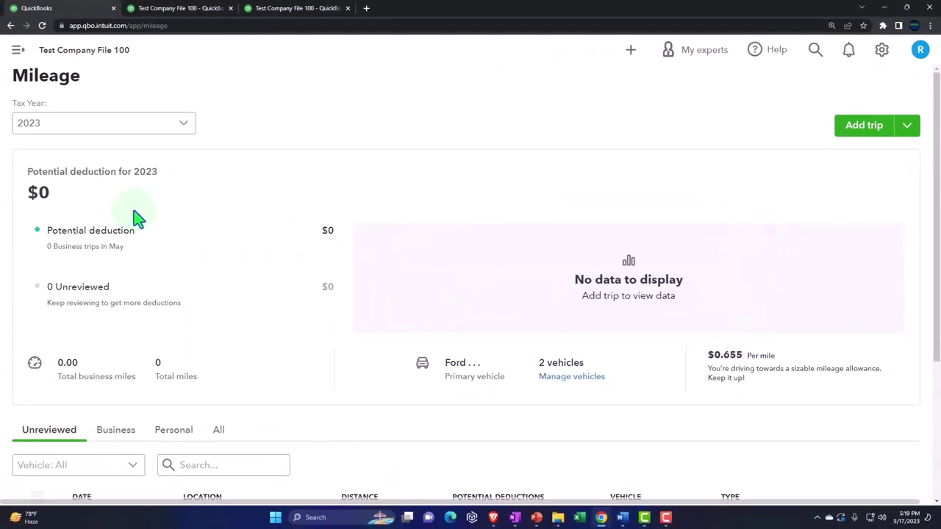
{"action": "scroll", "coordinate": [138, 218], "scroll_direction": "down", "scroll_amount": 1}
{"action": "scroll", "coordinate": [138, 218], "scroll_direction": "down", "scroll_amount": 2}
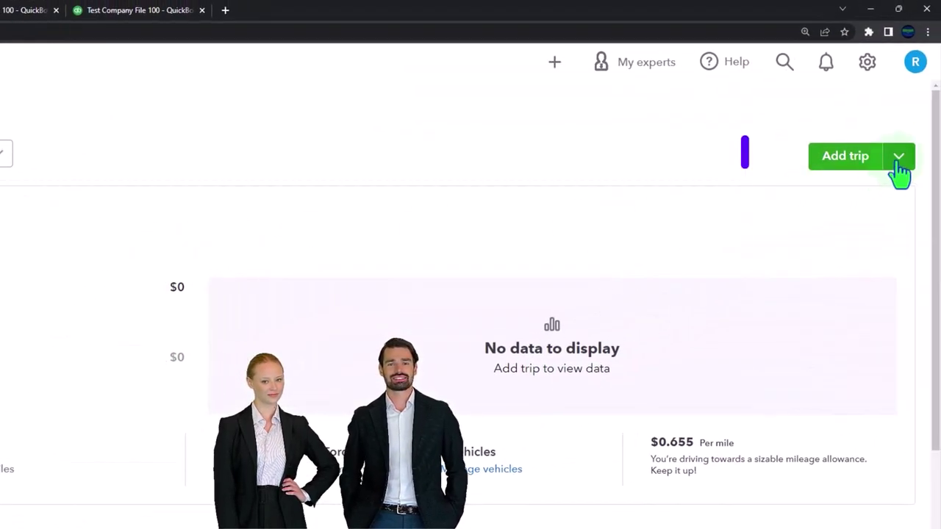
- Open the Ford's details from the vehicle management list and check the available tax years, keeping 2023
{"action": "left_click", "coordinate": [914, 150]}
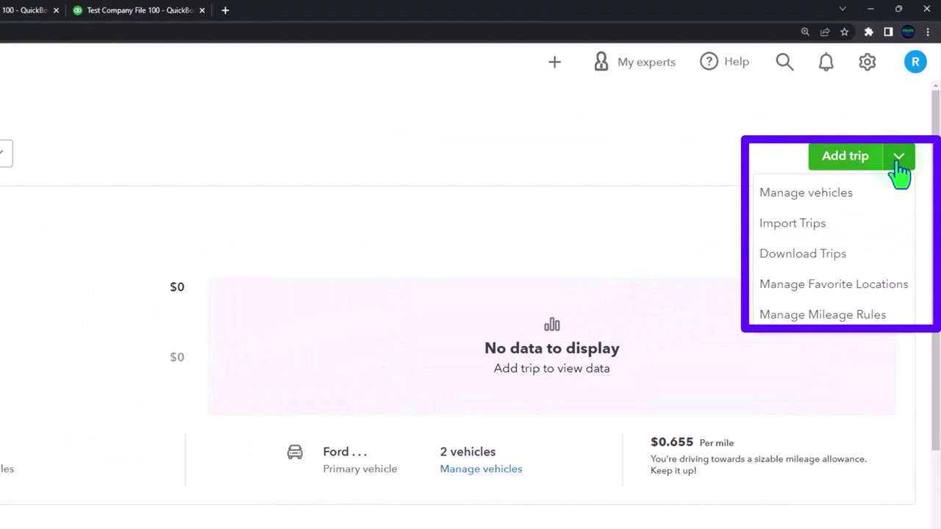
{"action": "left_click", "coordinate": [847, 193]}
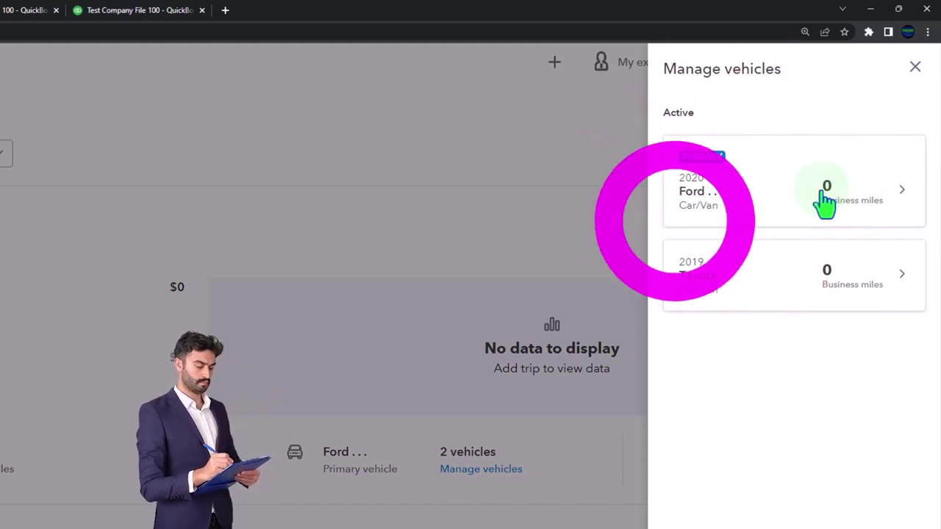
{"action": "left_click", "coordinate": [824, 202]}
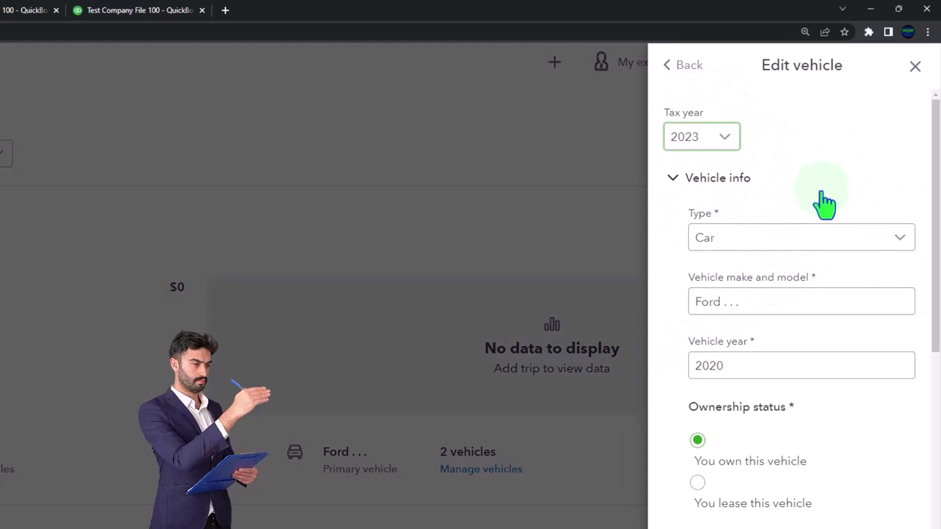
{"action": "left_click", "coordinate": [736, 155]}
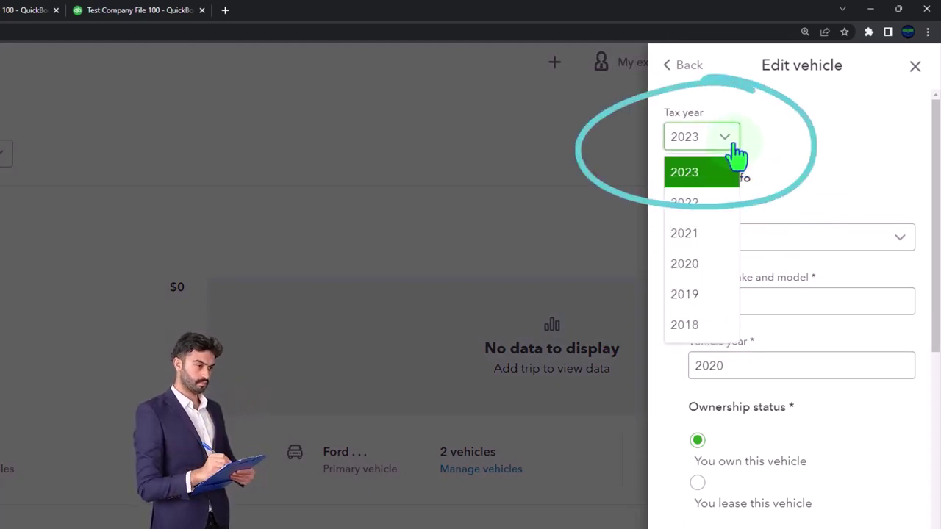
{"action": "left_click", "coordinate": [736, 155]}
{"action": "left_click", "coordinate": [736, 155]}
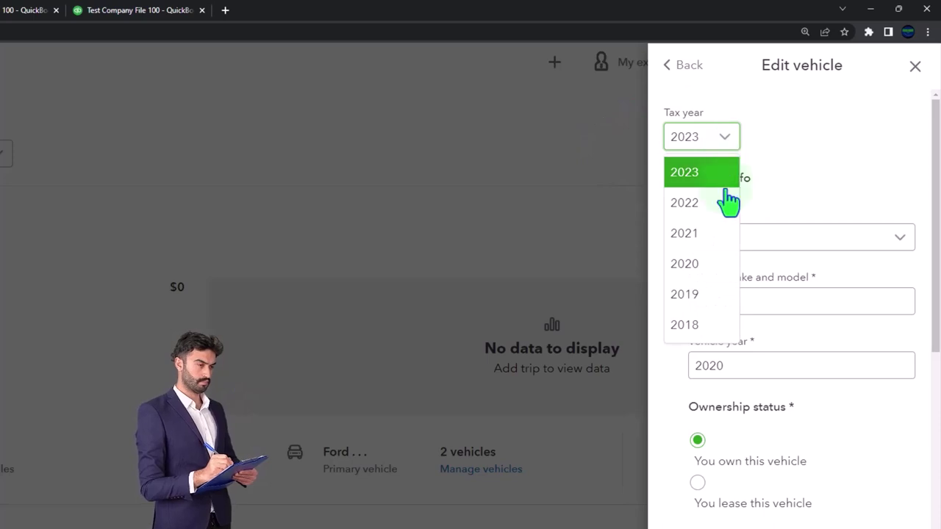
{"action": "left_click", "coordinate": [791, 153]}
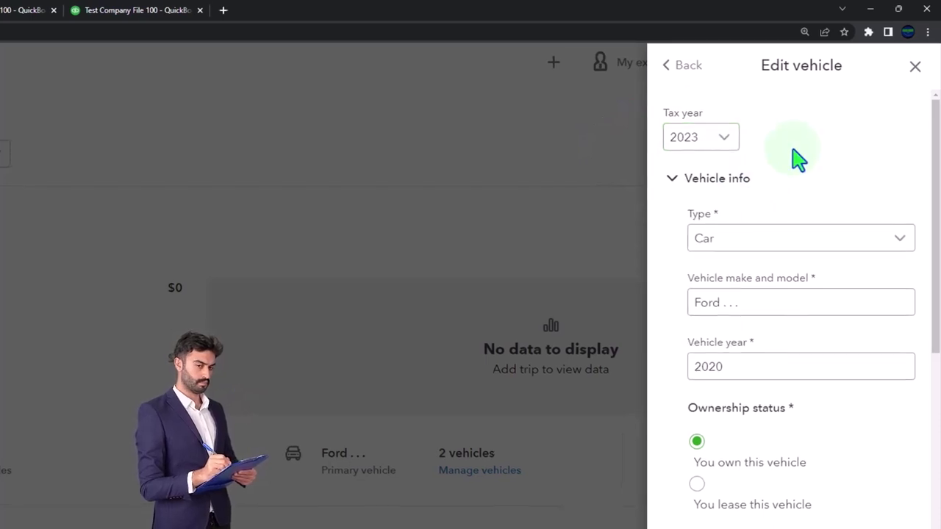
- Review the Ford's vehicle type, ownership status, purchase and in-service dates, and mileage recording options
{"action": "left_click", "coordinate": [885, 276]}
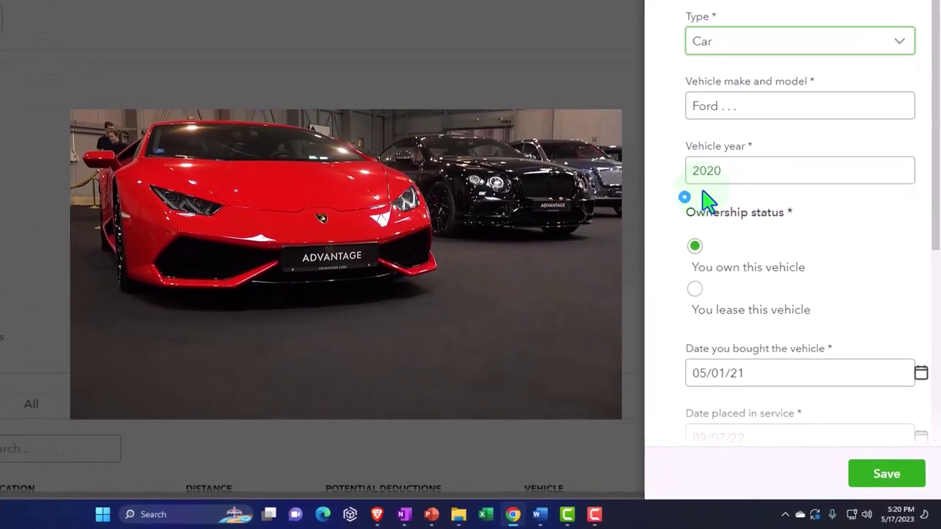
{"action": "left_click", "coordinate": [704, 197]}
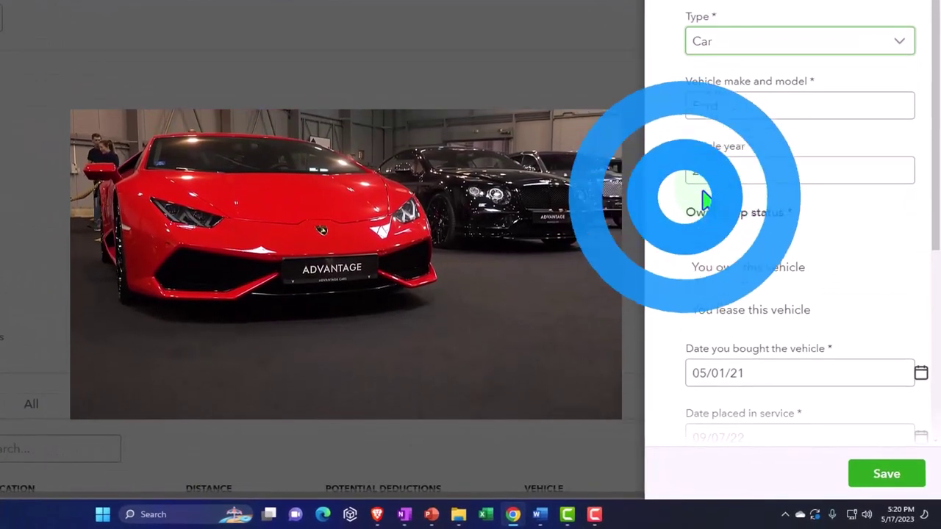
{"action": "scroll", "coordinate": [704, 198], "scroll_direction": "down", "scroll_amount": 1}
{"action": "scroll", "coordinate": [704, 199], "scroll_direction": "down", "scroll_amount": 1}
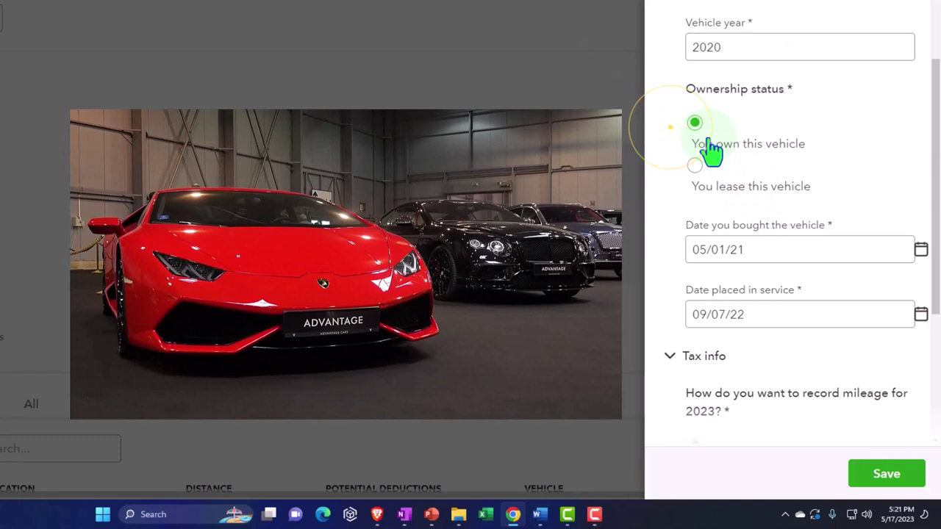
{"action": "scroll", "coordinate": [710, 151], "scroll_direction": "down", "scroll_amount": 1}
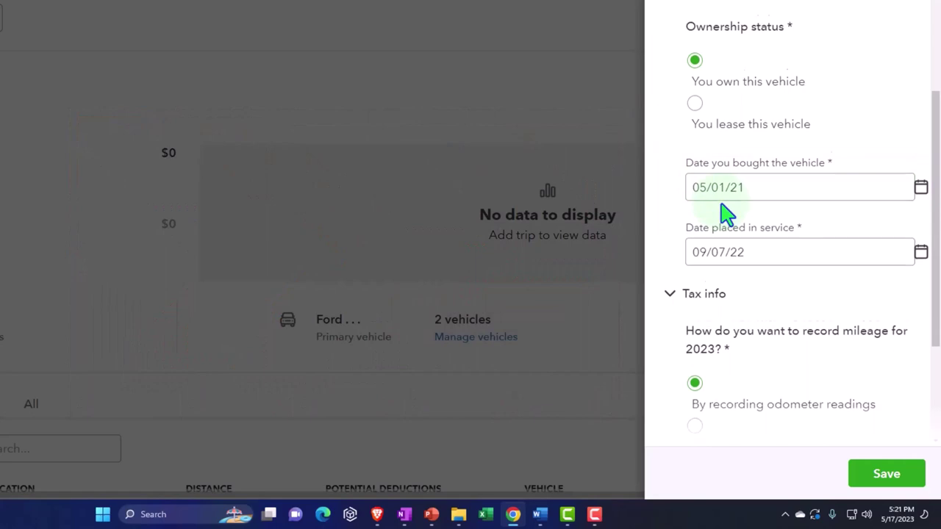
{"action": "scroll", "coordinate": [724, 213], "scroll_direction": "down", "scroll_amount": 1}
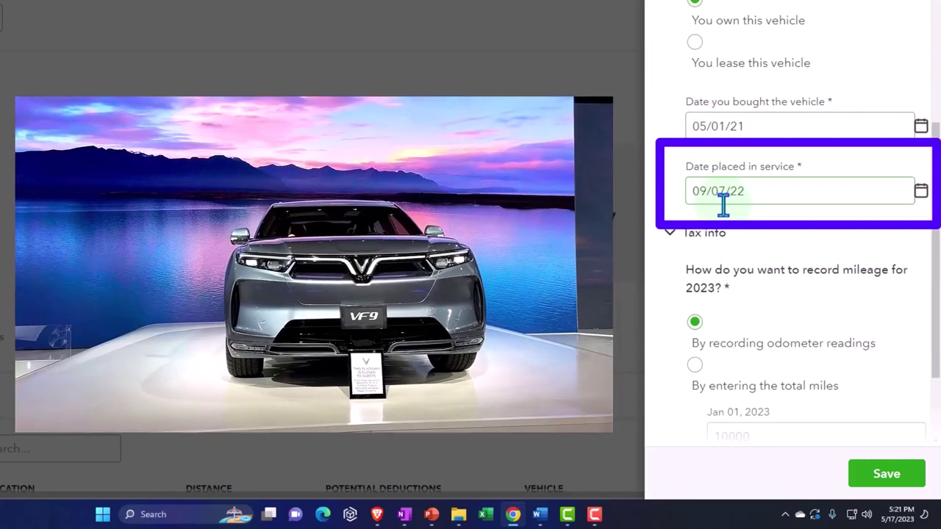
{"action": "scroll", "coordinate": [724, 206], "scroll_direction": "down", "scroll_amount": 1}
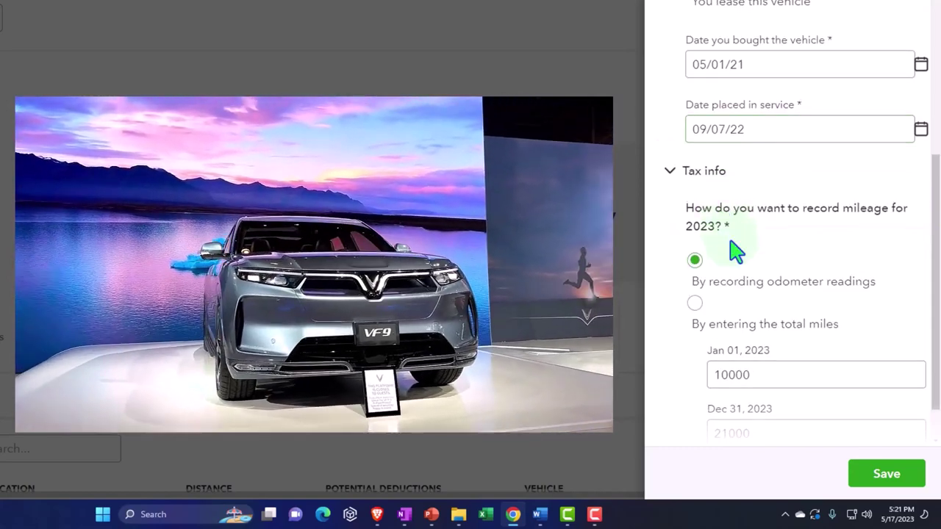
{"action": "scroll", "coordinate": [735, 252], "scroll_direction": "down", "scroll_amount": 1}
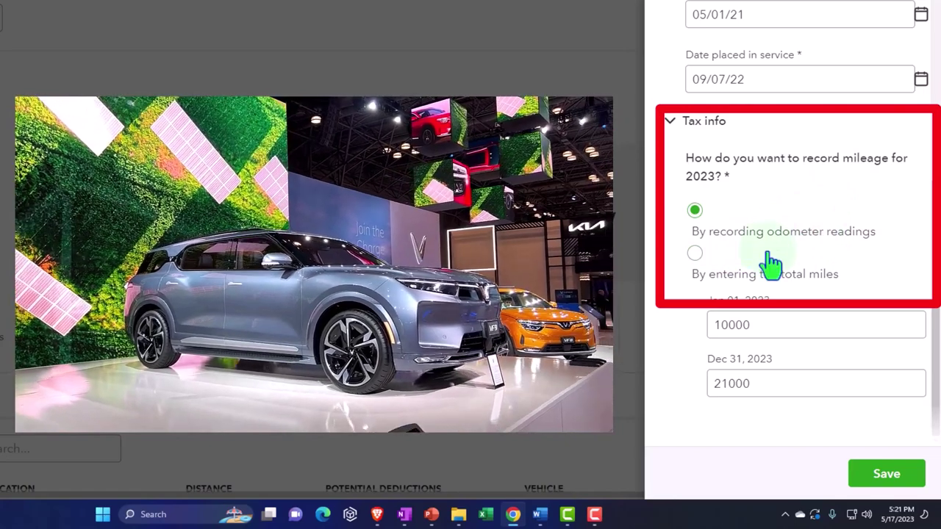
- Compare the total-miles and odometer-reading methods for the Ford's 2023 mileage, and return to the vehicle list without saving
{"action": "left_click", "coordinate": [694, 254]}
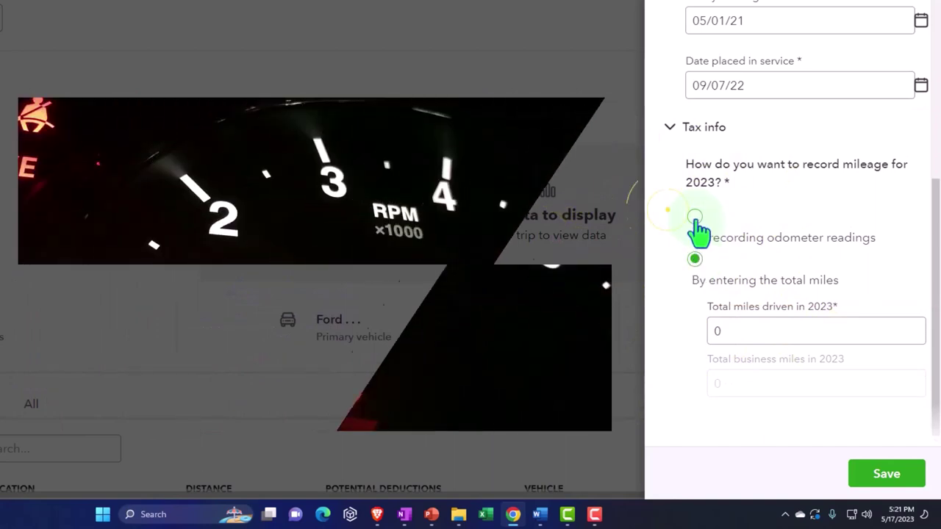
{"action": "left_click", "coordinate": [695, 221]}
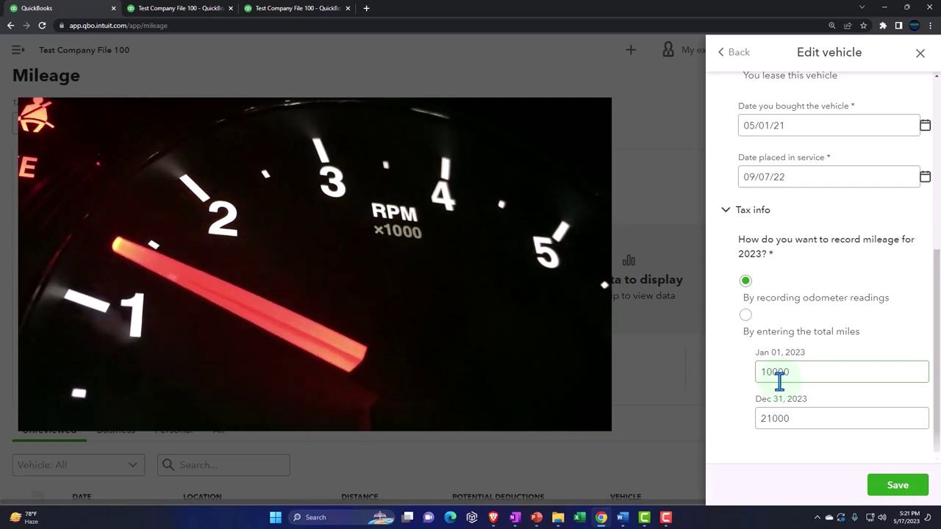
{"action": "left_click", "coordinate": [779, 380]}
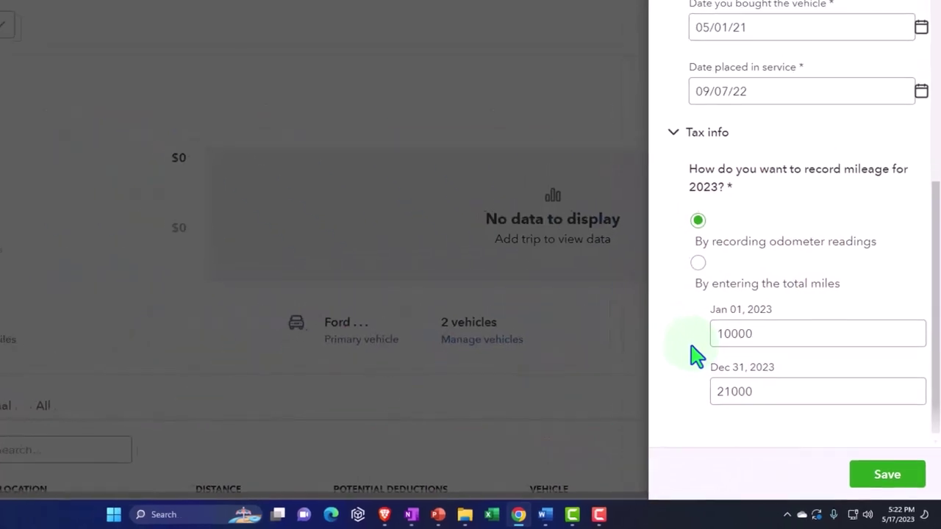
{"action": "left_click", "coordinate": [735, 53]}
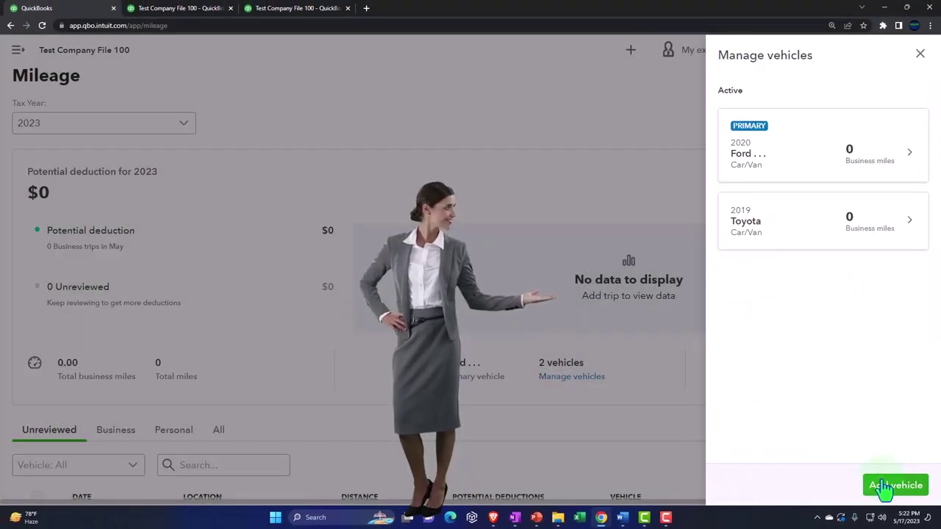
- Review the Toyota's vehicle info, ownership, dates and primary vehicle option, and return to the vehicle list without saving
{"action": "left_click", "coordinate": [792, 231]}
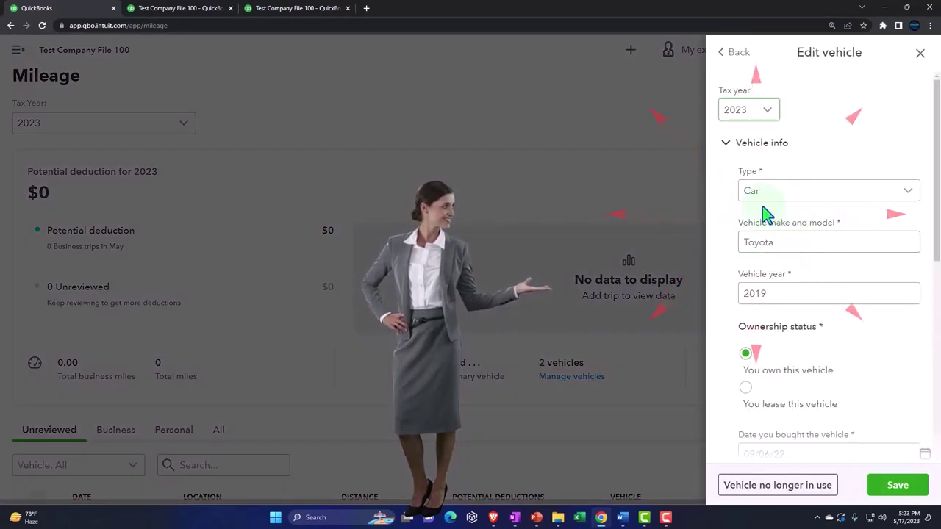
{"action": "scroll", "coordinate": [735, 317], "scroll_direction": "down", "scroll_amount": 1}
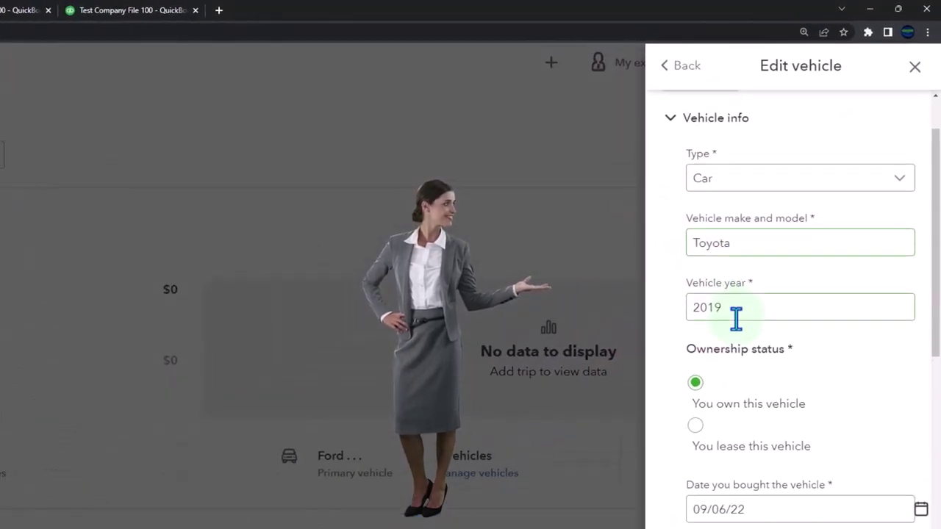
{"action": "scroll", "coordinate": [746, 359], "scroll_direction": "down", "scroll_amount": 1}
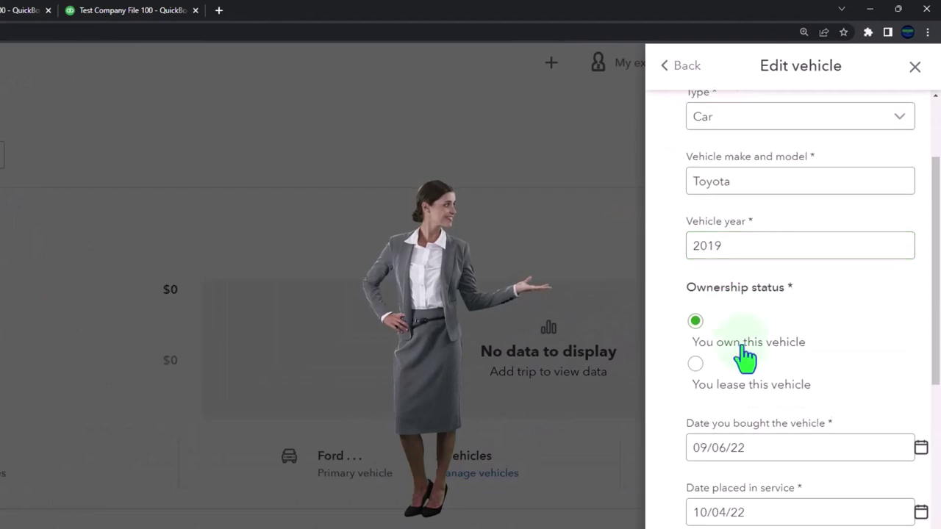
{"action": "scroll", "coordinate": [757, 364], "scroll_direction": "down", "scroll_amount": 2}
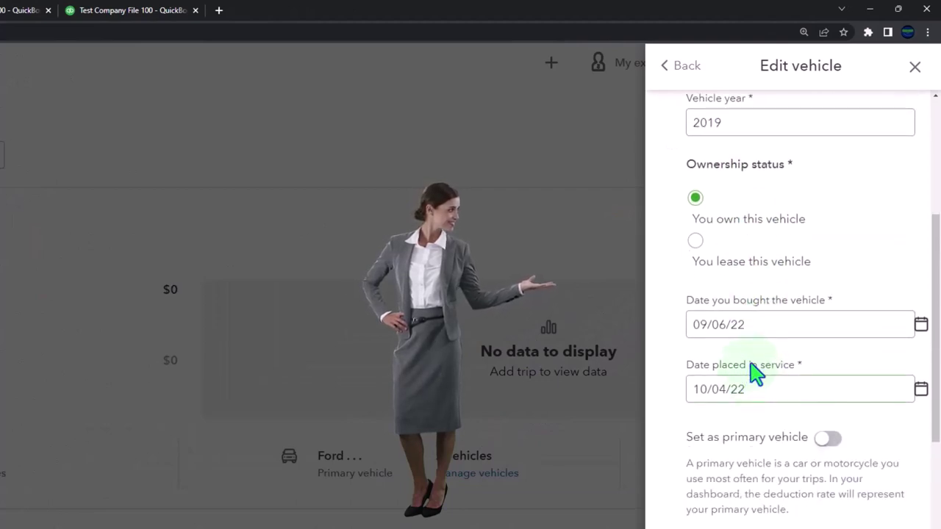
{"action": "scroll", "coordinate": [755, 372], "scroll_direction": "down", "scroll_amount": 1}
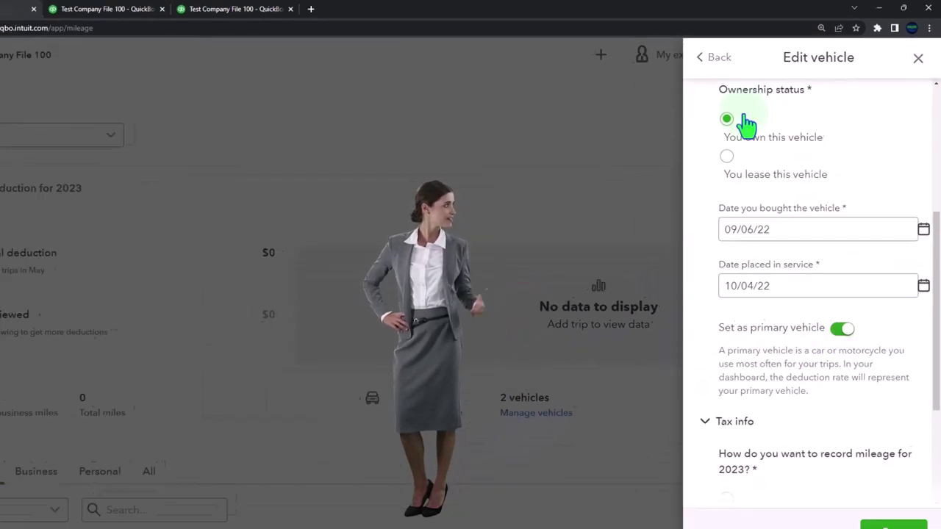
{"action": "left_click", "coordinate": [680, 65]}
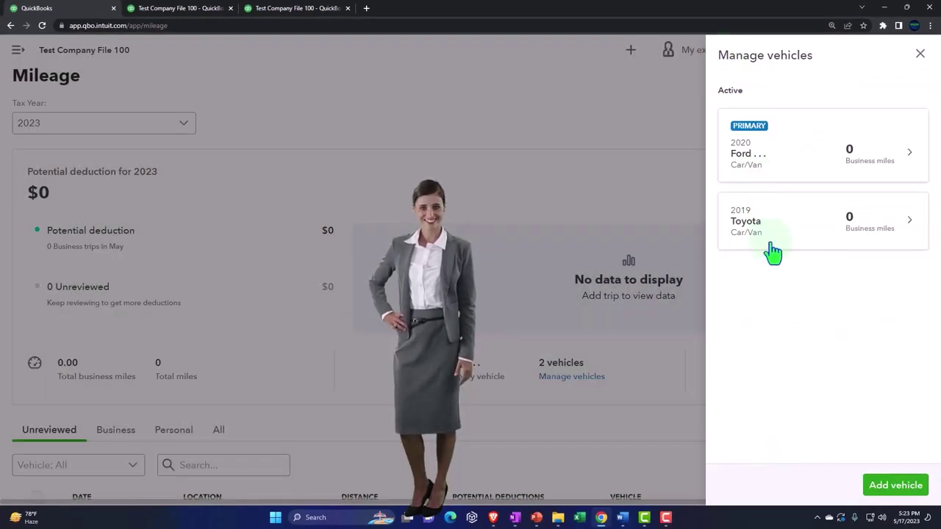